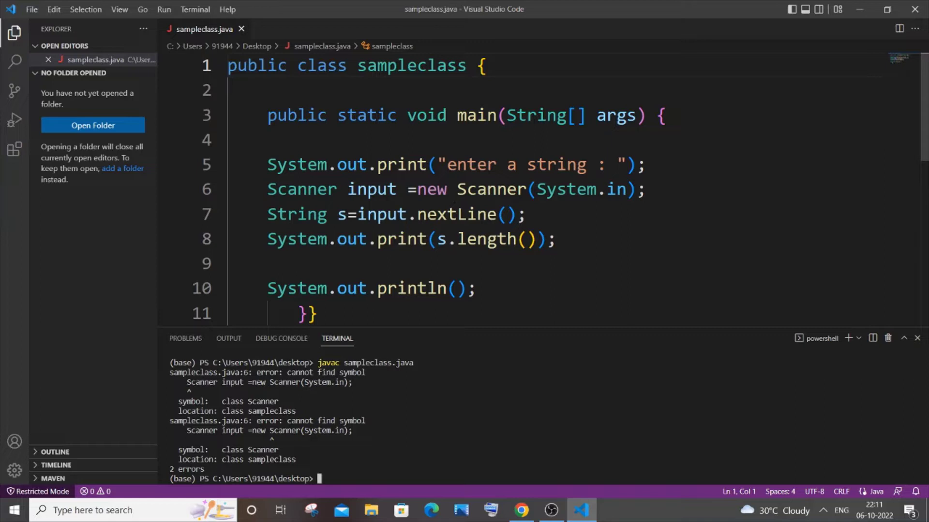
pyautogui.scroll(-3, 464, 188)
pyautogui.scroll(1, 464, 189)
pyautogui.scroll(2, 465, 189)
# - Insert 'import java.util.Scanner;' as line 1 of sampleclass.java, choosing Scanner from IntelliSense
pyautogui.press('Return')
pyautogui.press('Up')
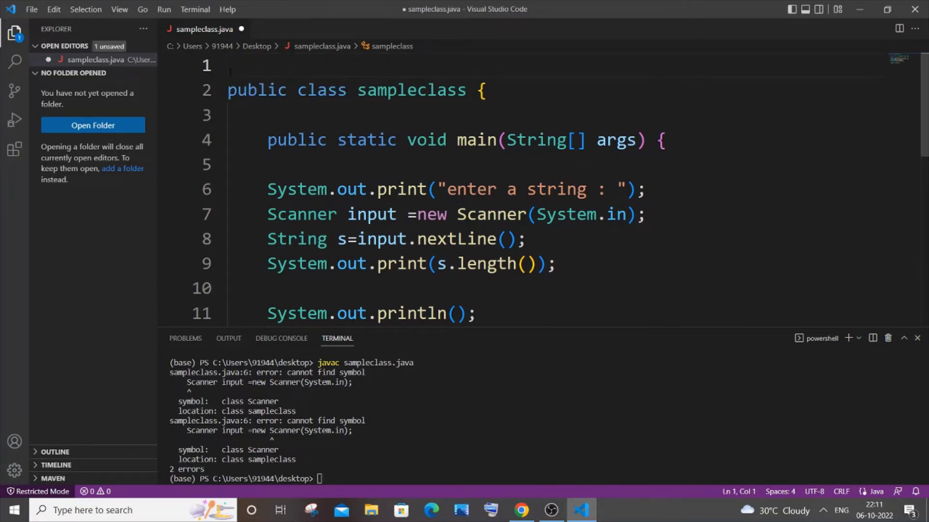
pyautogui.write('import ')
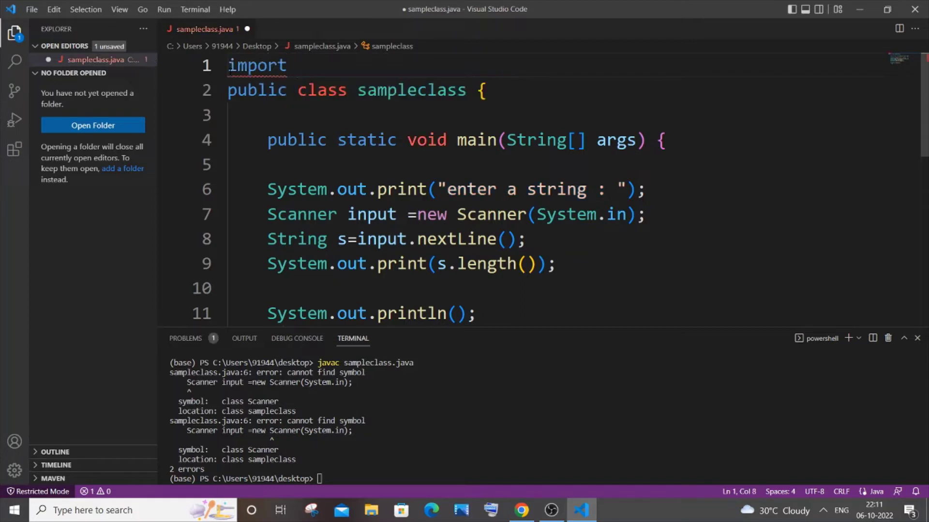
pyautogui.write('java.')
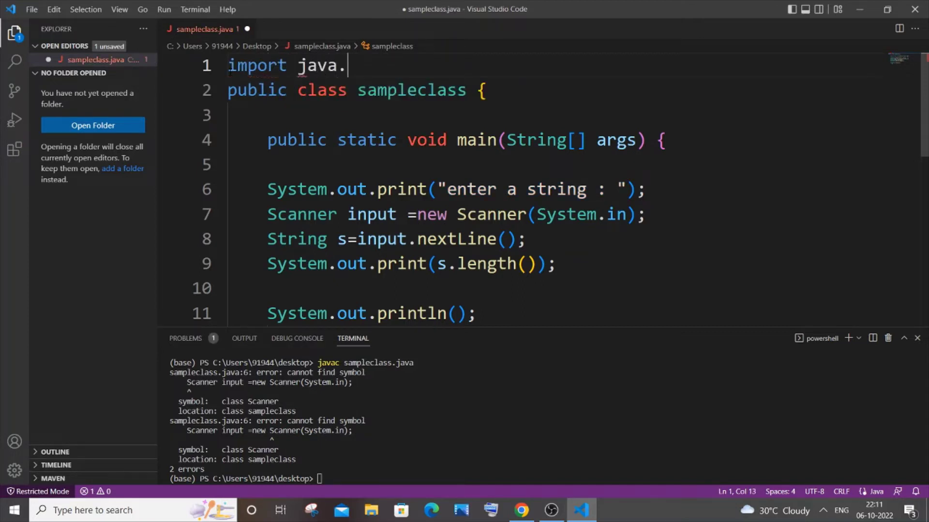
pyautogui.write('ut')
pyautogui.write('il.*;')
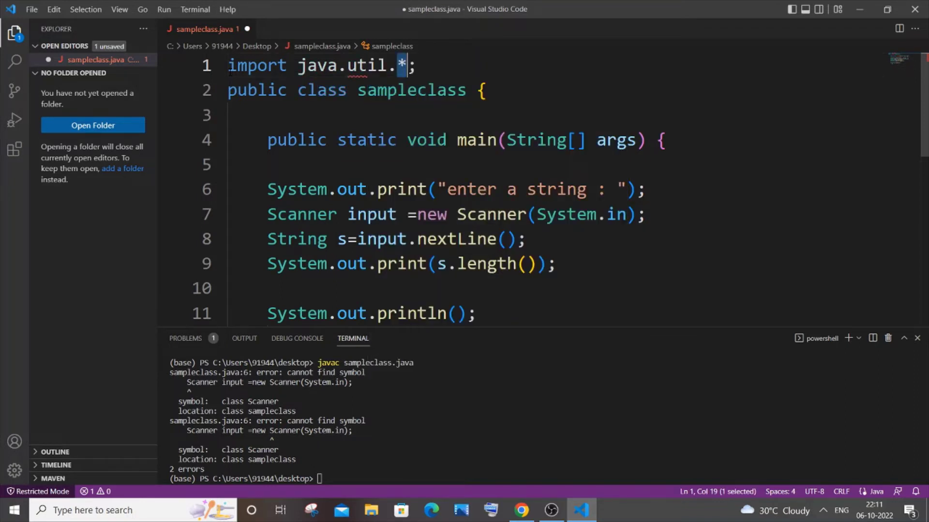
pyautogui.press('BackSpace')
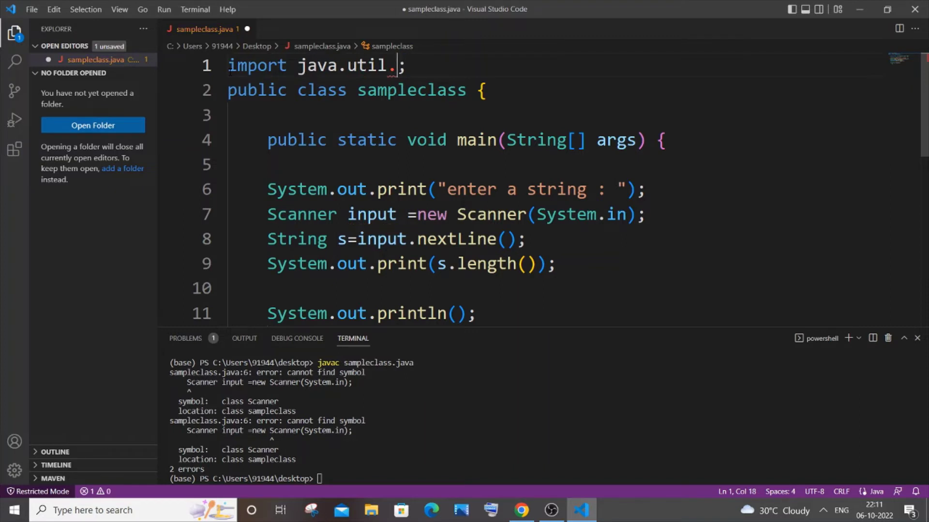
pyautogui.write('S')
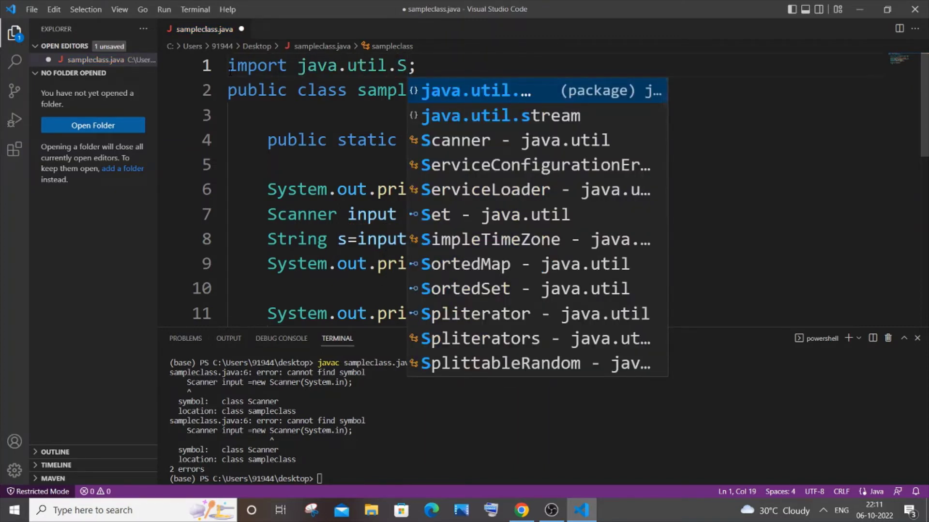
pyautogui.press('Down')
pyautogui.press('Down')
pyautogui.press('Return')
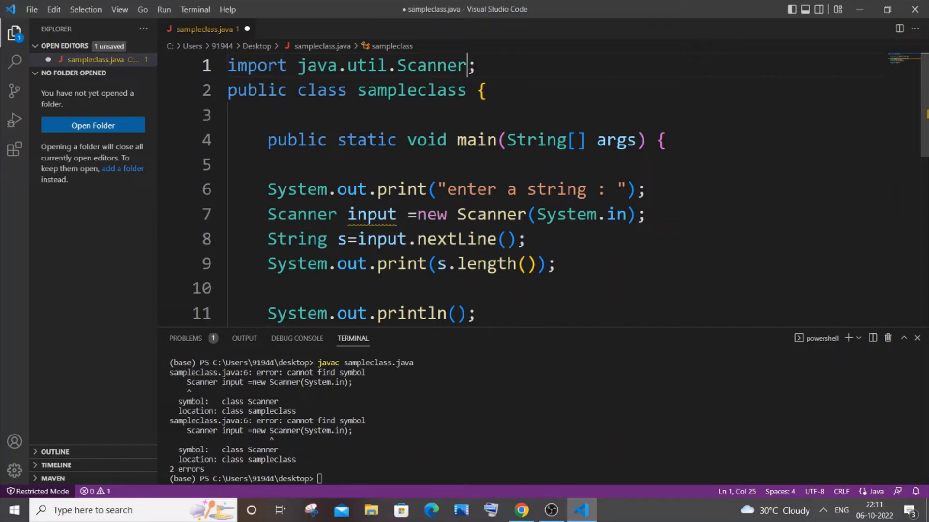
pyautogui.press('Right')
pyautogui.hotkey('ctrl', 'Left')
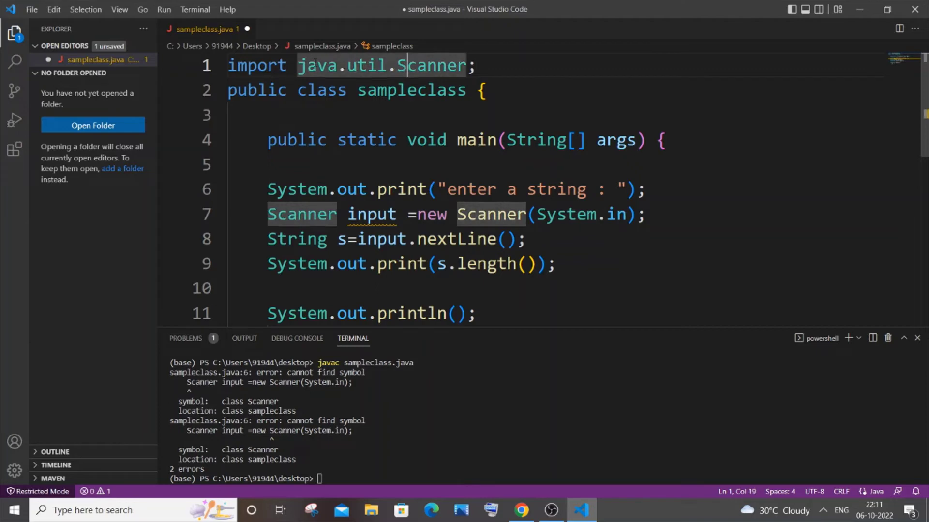
pyautogui.hotkey('ctrl', 'Left')
pyautogui.hotkey('ctrl', 'Left')
pyautogui.press('Right')
pyautogui.click(501, 67)
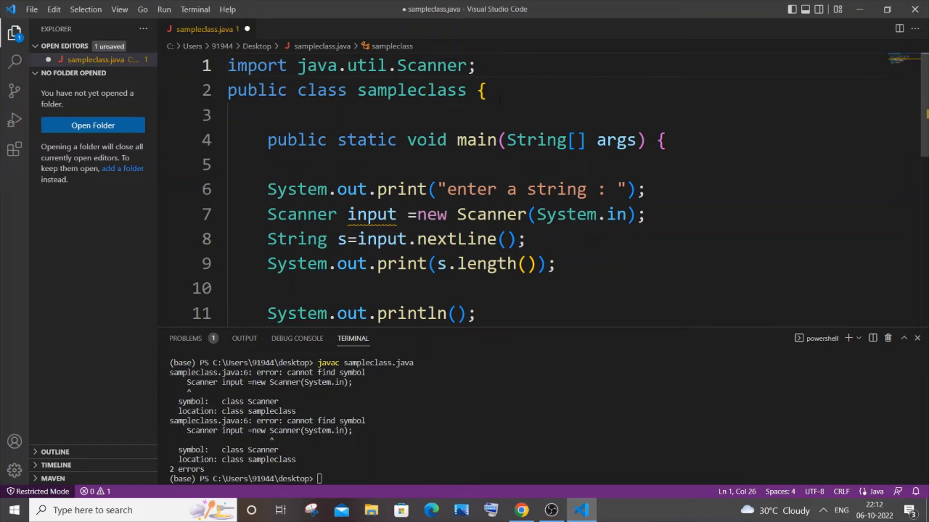
# - Save sampleclass.java and recompile it with javac sampleclass.java, now without errors
pyautogui.hotkey('ctrl', 's')
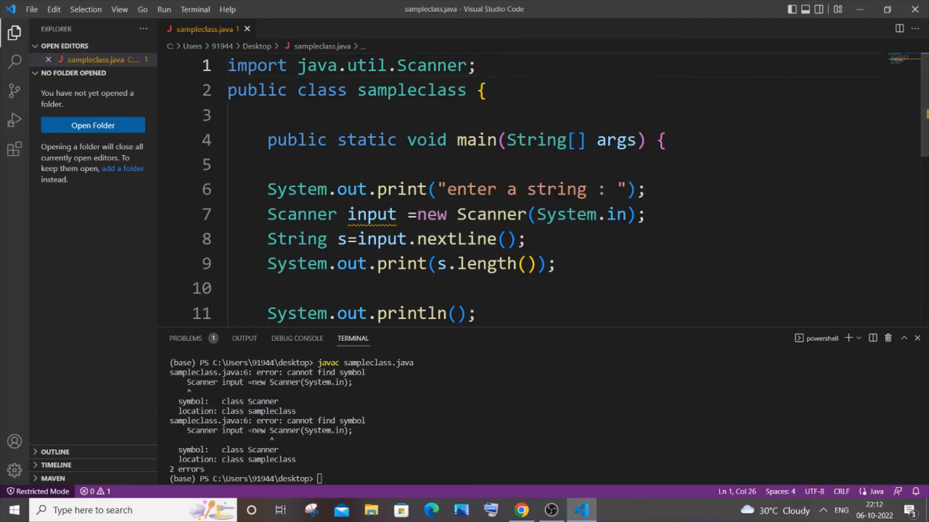
pyautogui.press('Up')
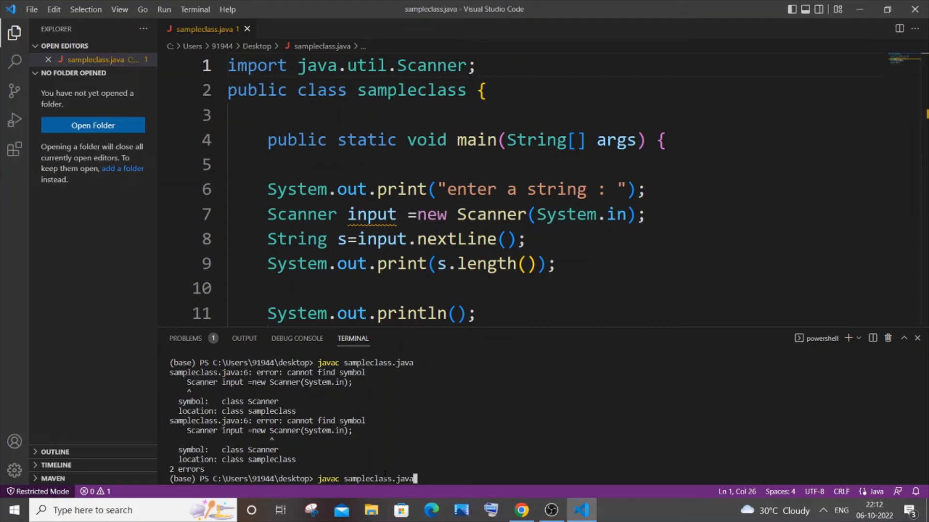
pyautogui.press('Return')
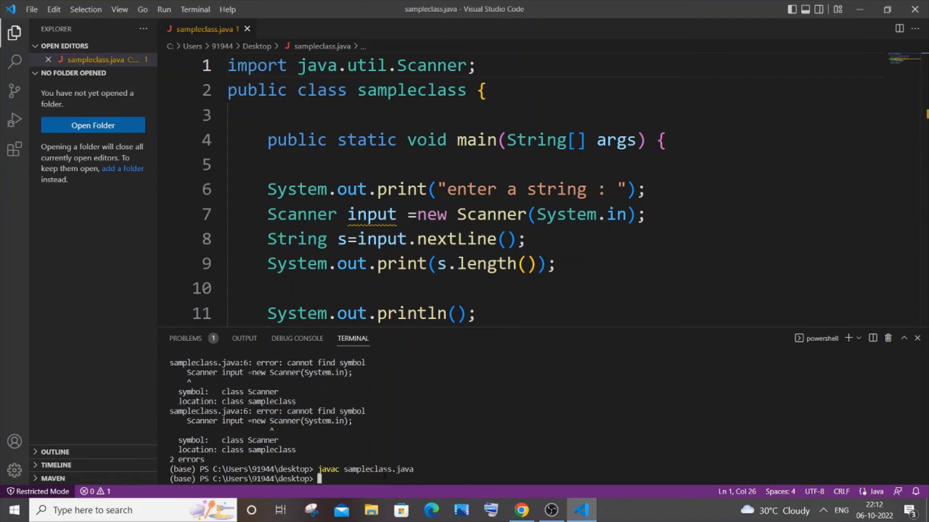
# - Recall the 'java sampleclass' run command from the terminal history
pyautogui.press('Up')
pyautogui.press('Up')
pyautogui.press('Up')
pyautogui.press('Down')
pyautogui.press('Down')
pyautogui.press('Up')
# - Run sampleclass in the terminal and enter 'hello' as the input string
pyautogui.press('Return')
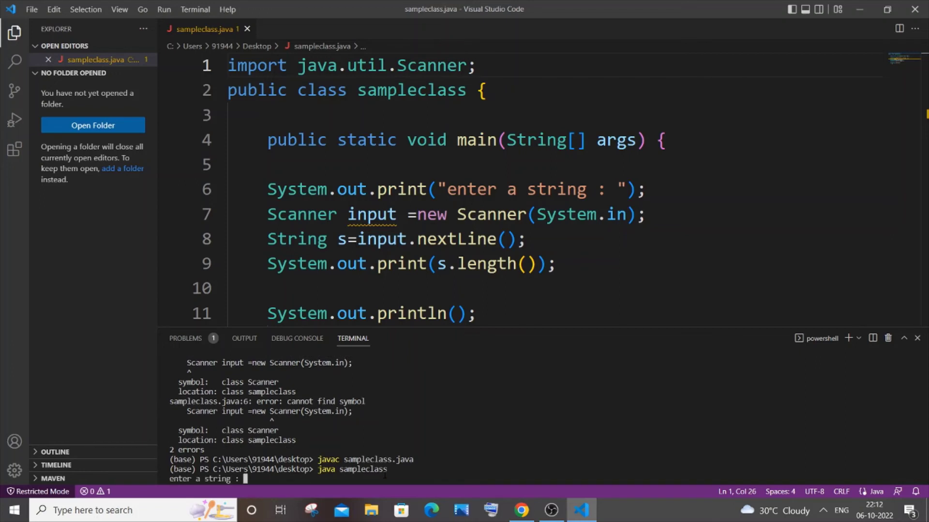
pyautogui.write('hello')
pyautogui.press('Return')
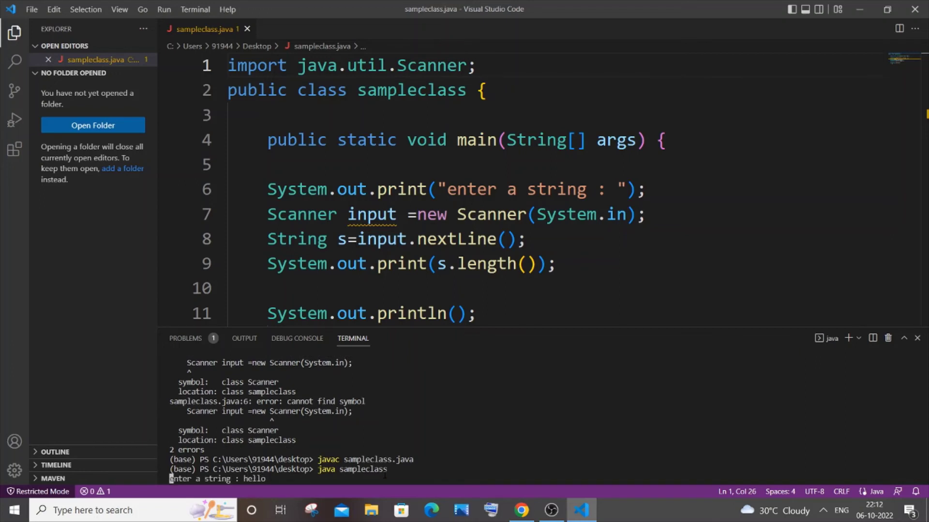